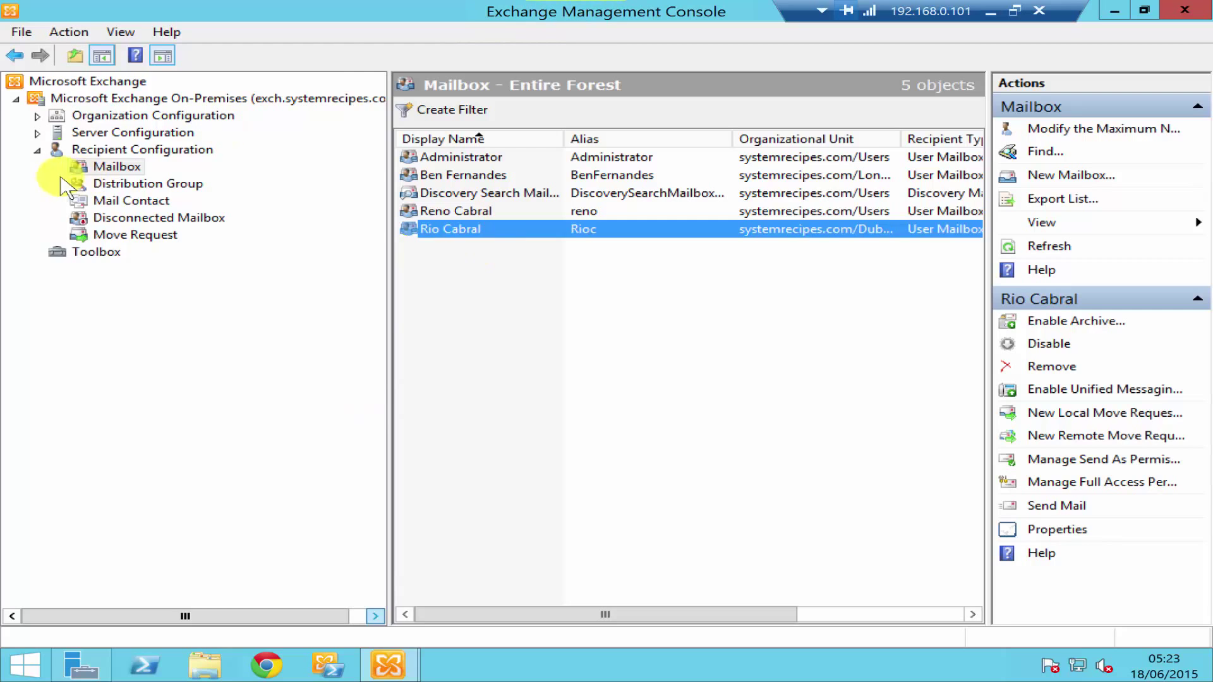
Review the mailbox list under Recipient Configuration, and view the Dubai Users OU in Active Directory Users and Computers on 192.168.0.100.
{"action": "left_click", "coordinate": [104, 151]}
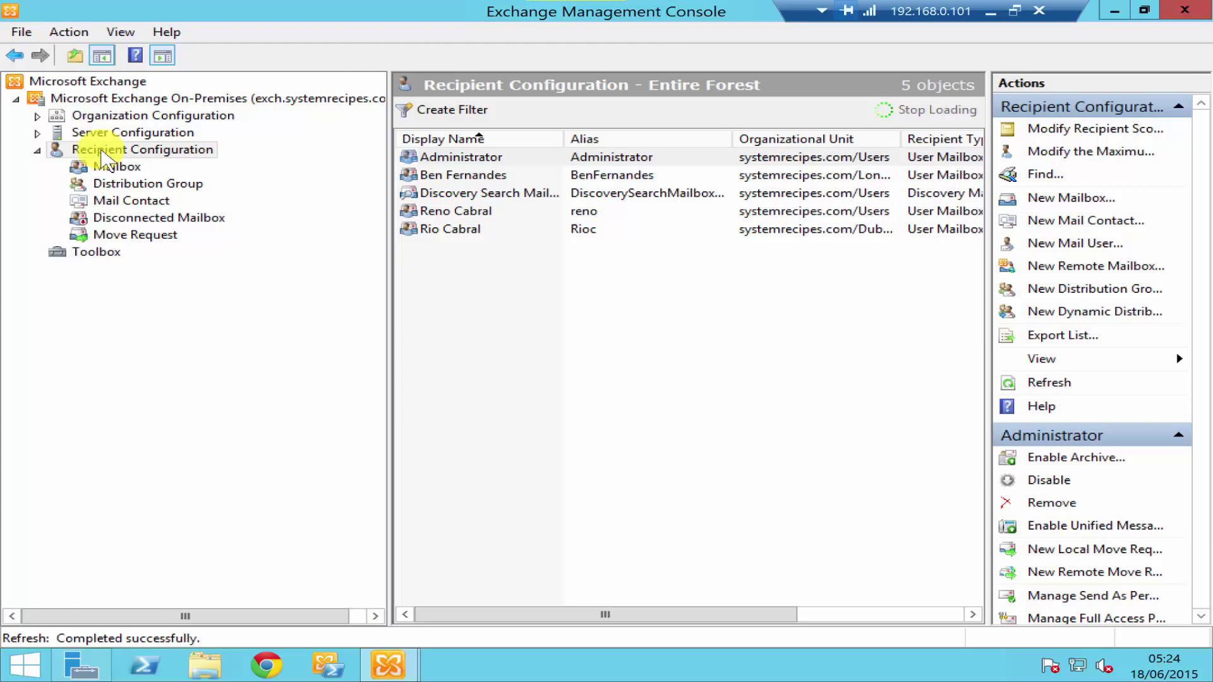
{"action": "left_click", "coordinate": [114, 167]}
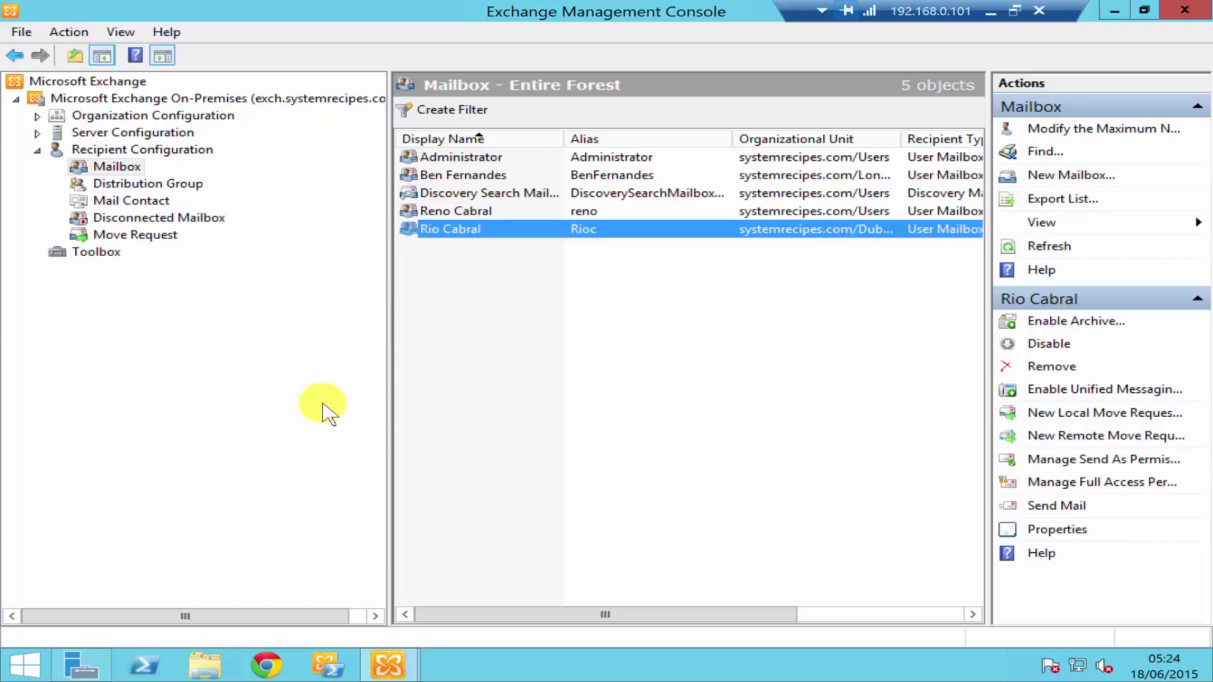
{"action": "left_click", "coordinate": [991, 13]}
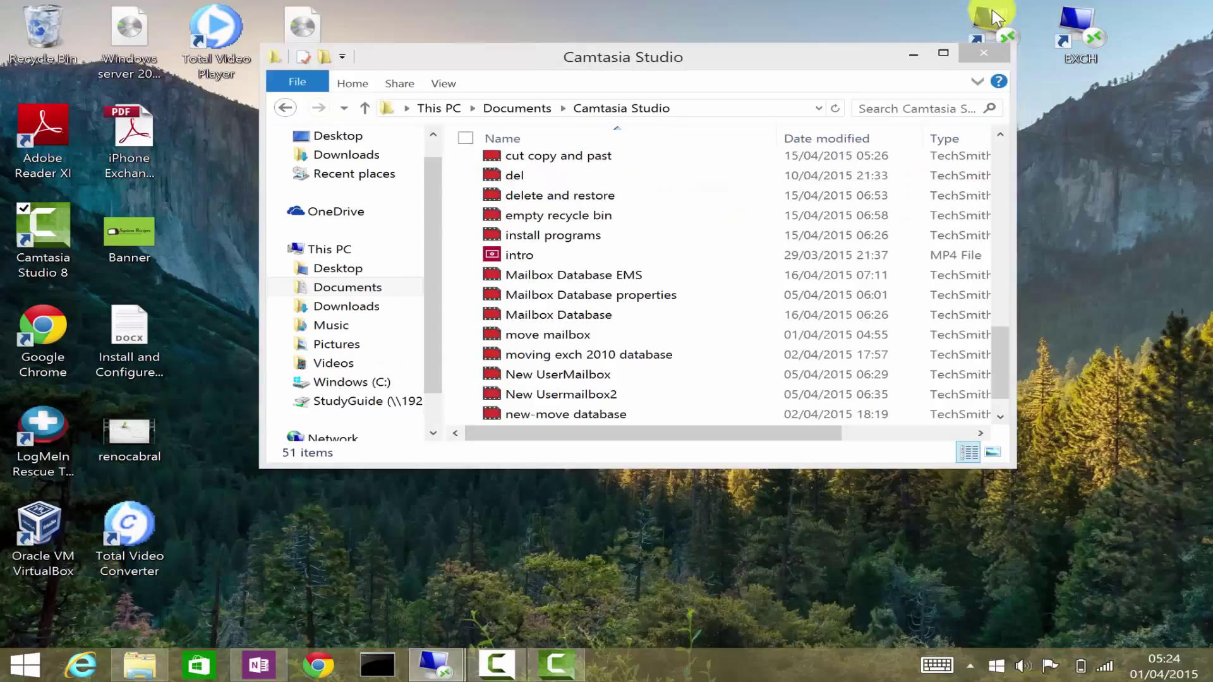
{"action": "mouse_move", "coordinate": [452, 669]}
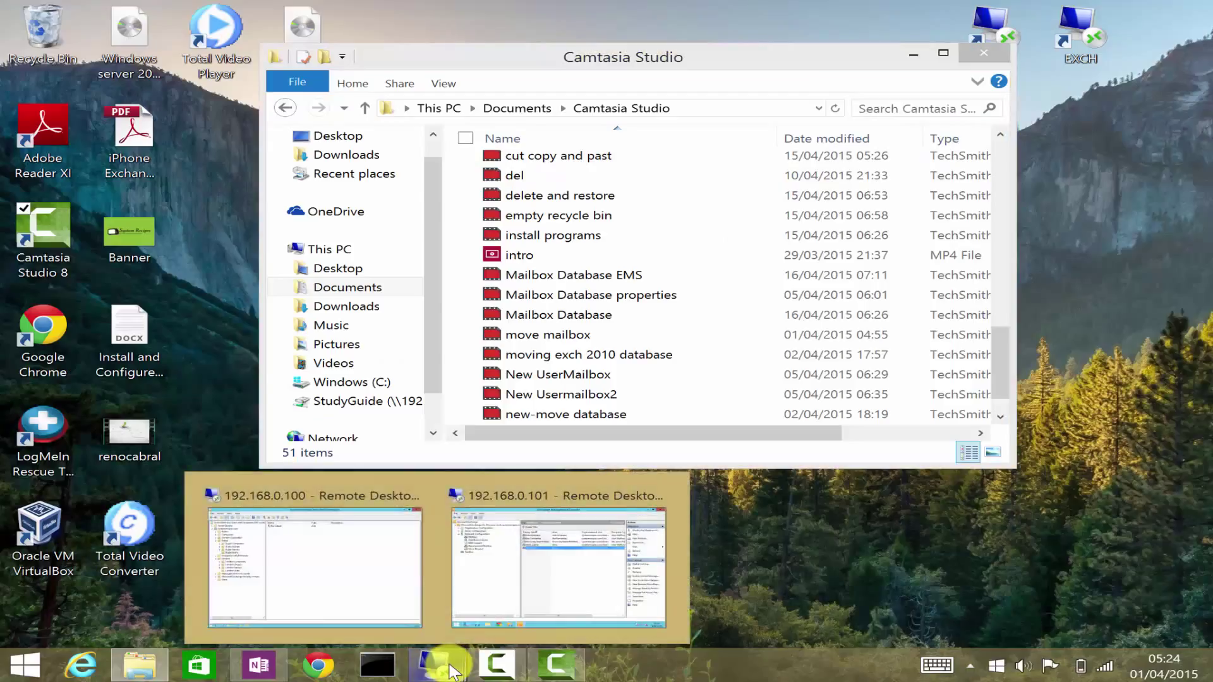
{"action": "left_click", "coordinate": [265, 498]}
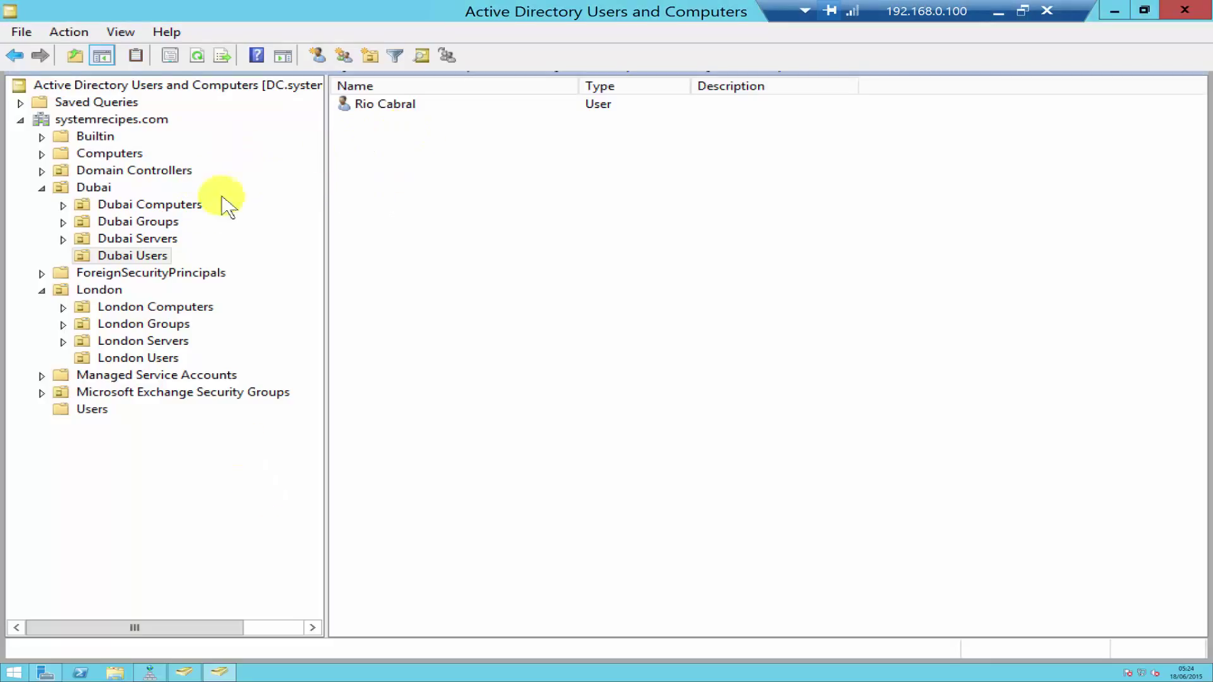
{"action": "left_click", "coordinate": [108, 256]}
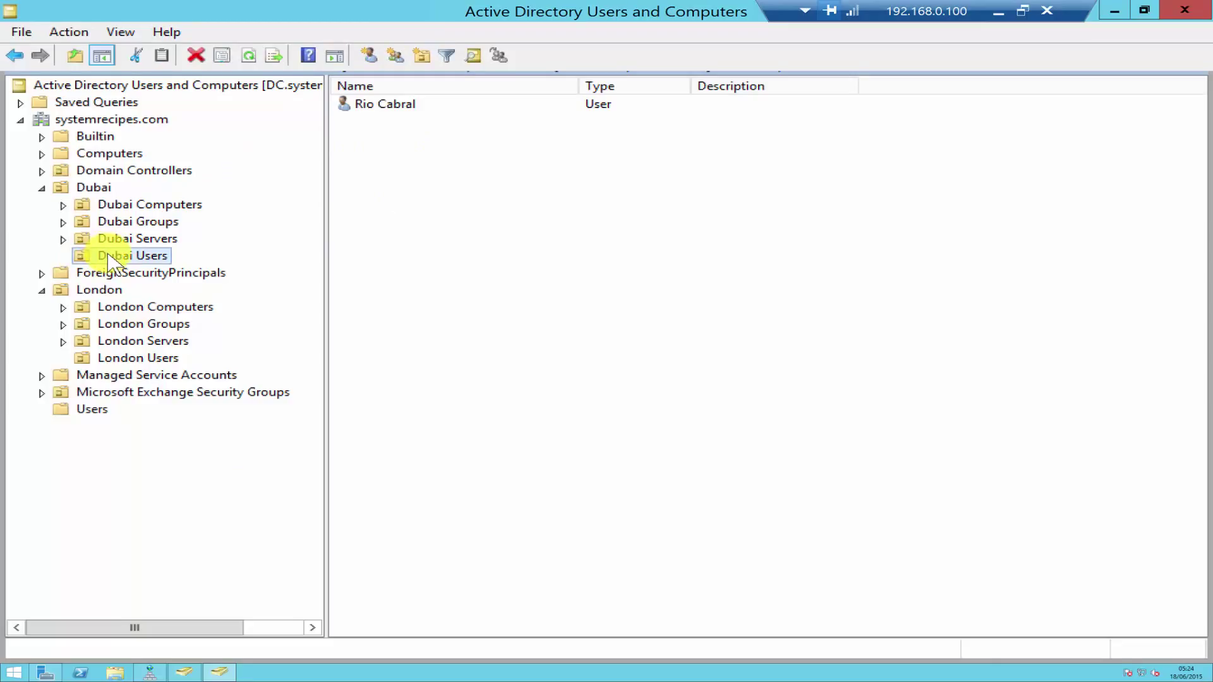
Switch to Exchange Management Console on 192.168.0.101 and disable the mailbox with alias Rioc belonging to the Dubai user.
{"action": "left_click", "coordinate": [996, 19]}
{"action": "mouse_move", "coordinate": [442, 672]}
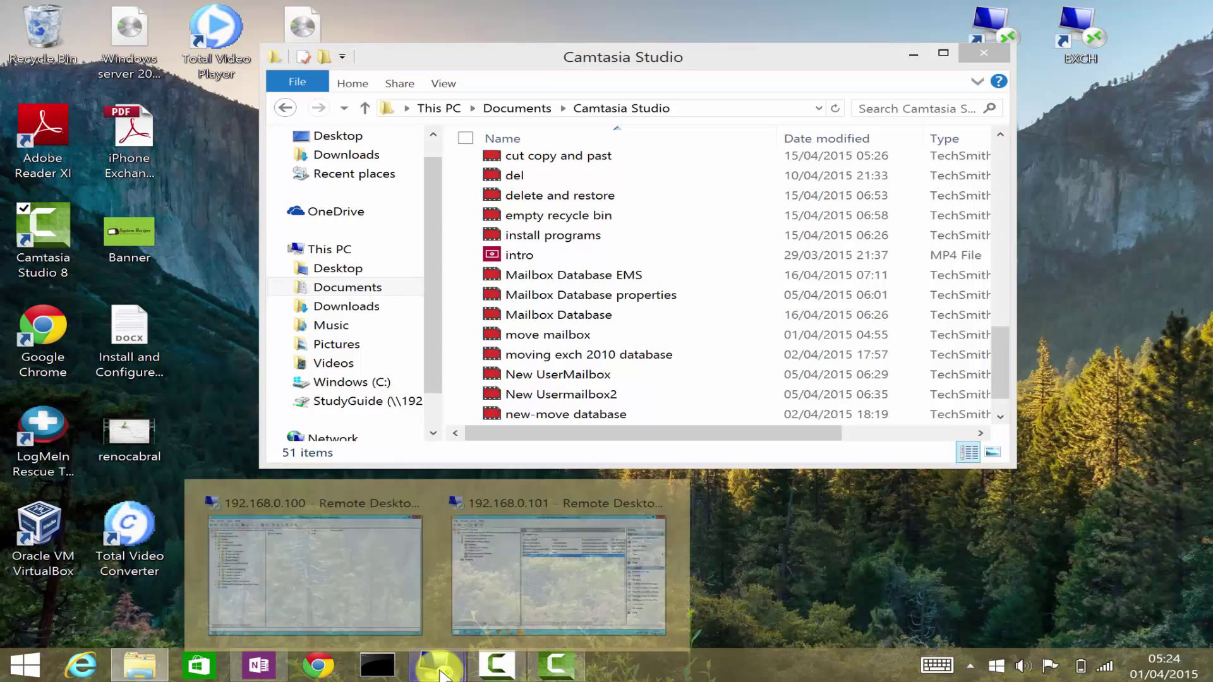
{"action": "left_click", "coordinate": [540, 493]}
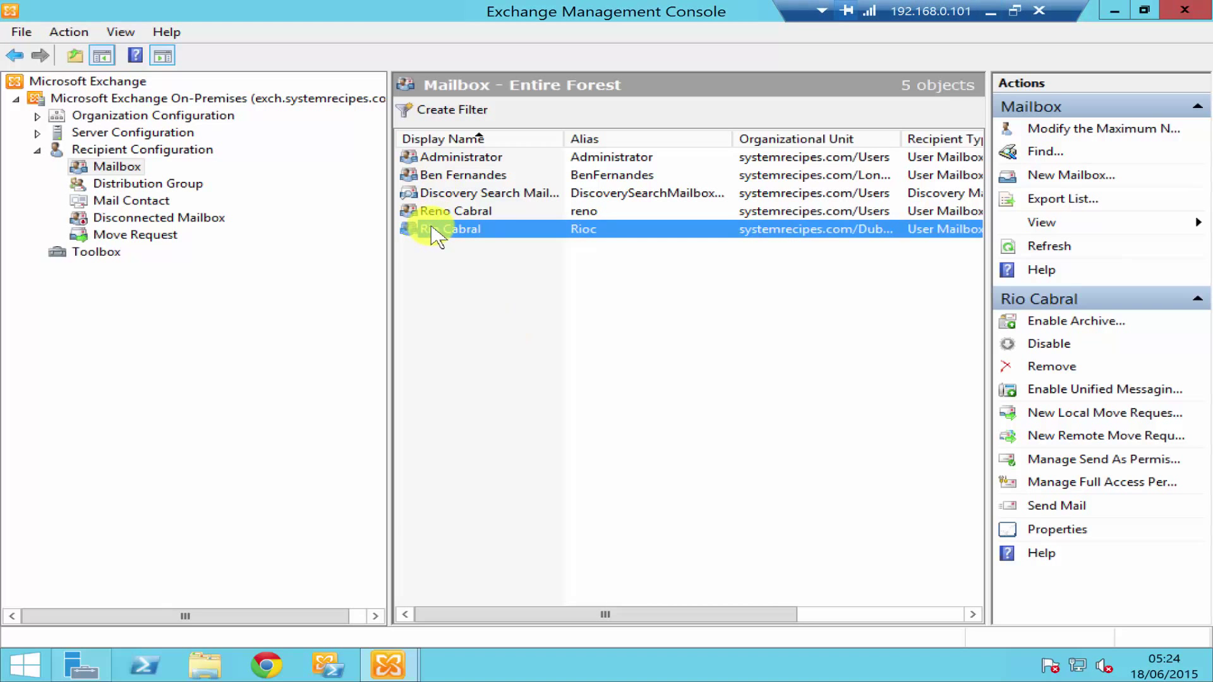
{"action": "right_click", "coordinate": [436, 238]}
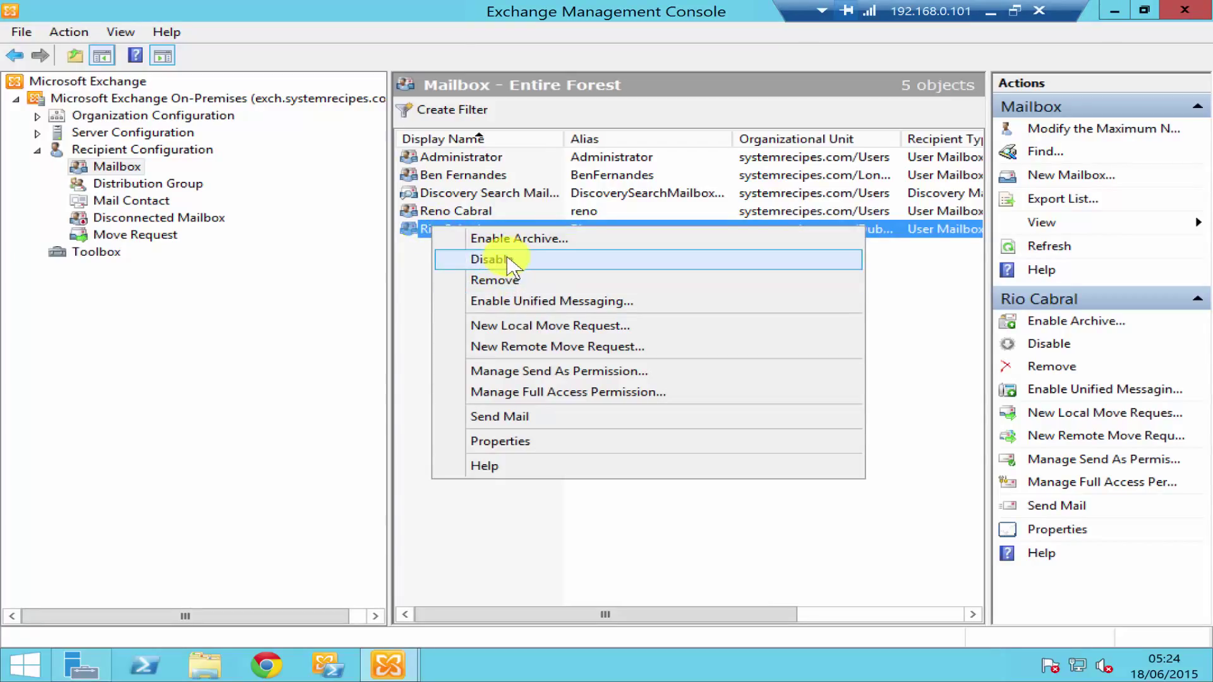
{"action": "left_click", "coordinate": [425, 291]}
{"action": "left_click", "coordinate": [425, 289]}
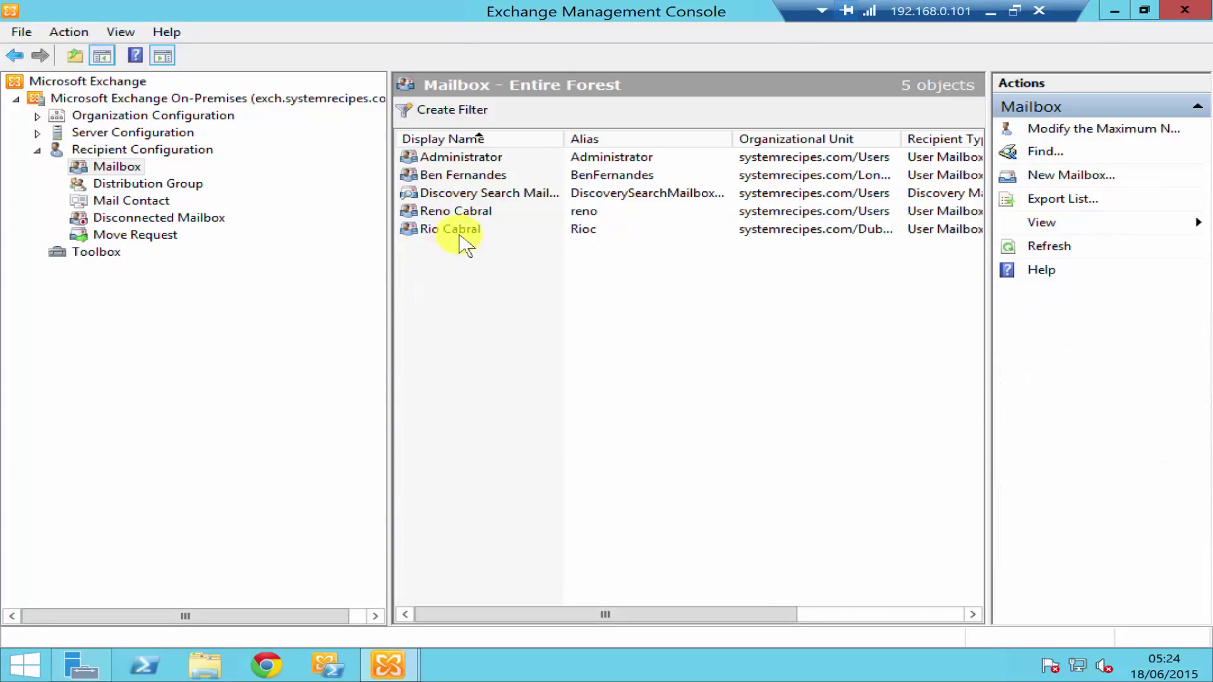
{"action": "left_click", "coordinate": [460, 235]}
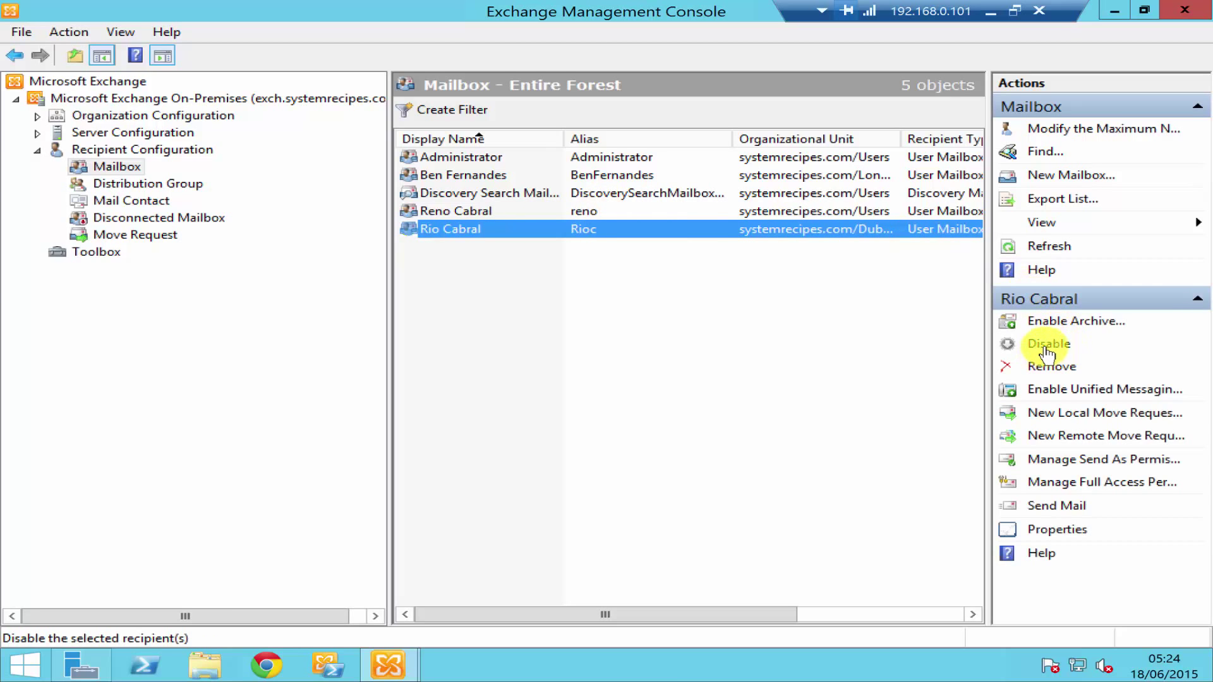
{"action": "left_click", "coordinate": [1045, 347]}
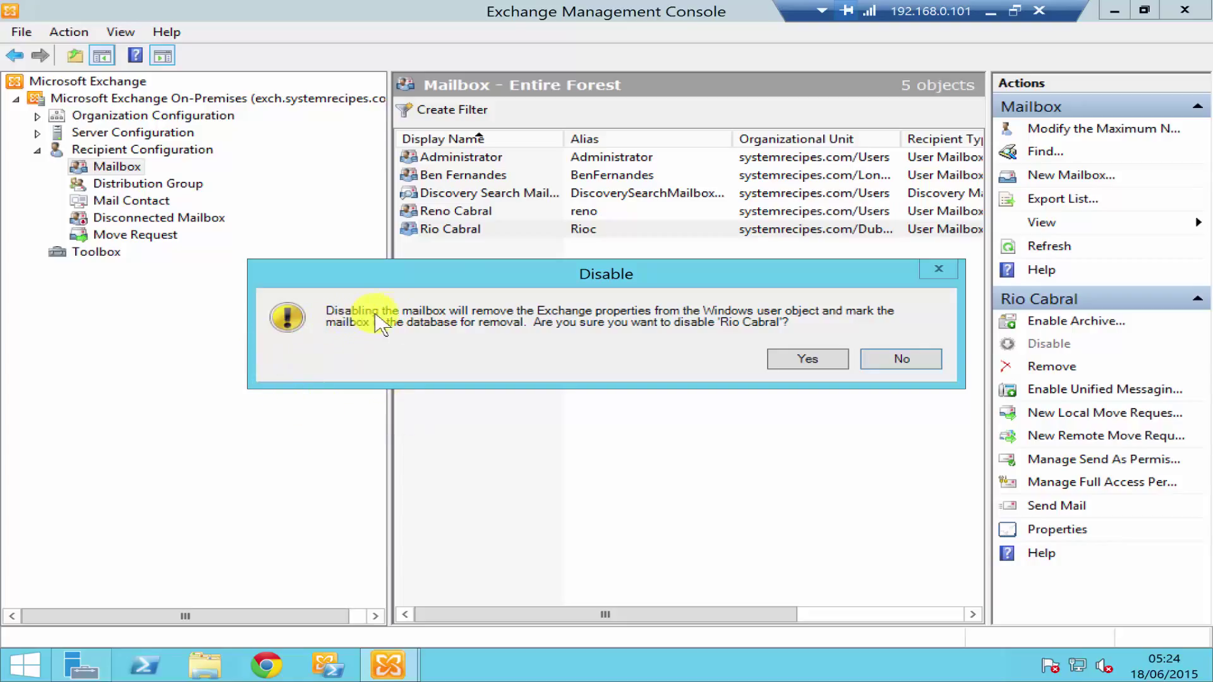
{"action": "left_click", "coordinate": [804, 364]}
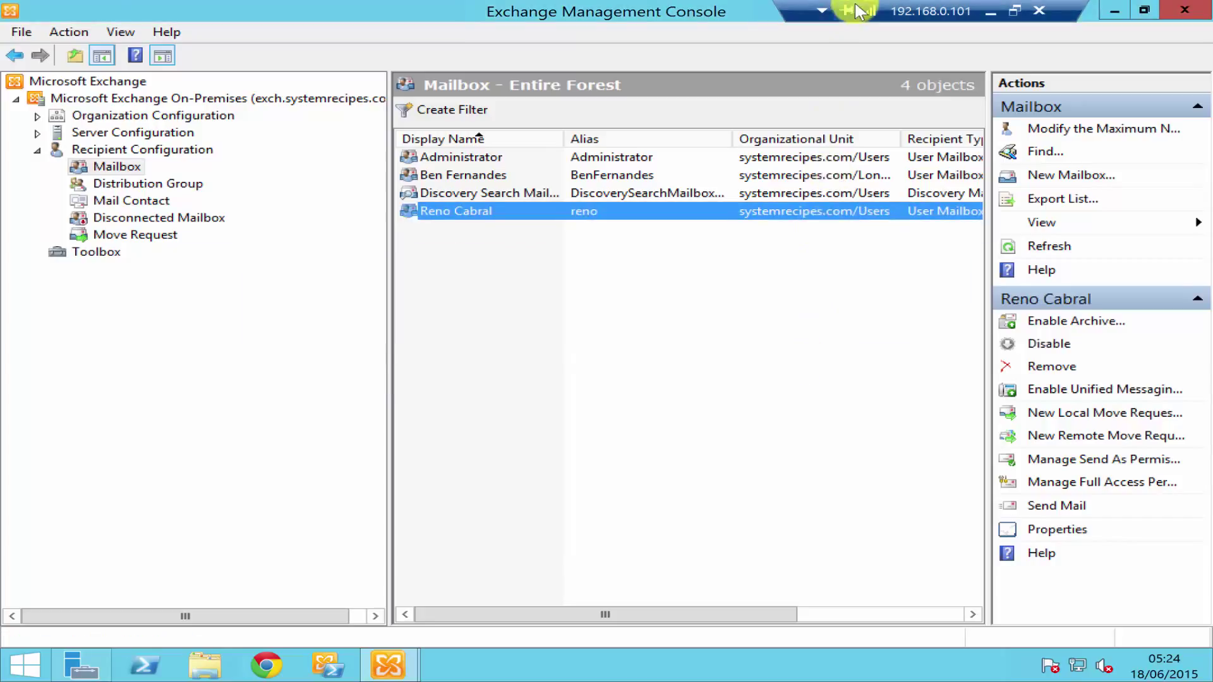
Switch to Active Directory Users and Computers on 192.168.0.100 and refresh Dubai Users to check the disabled mailbox's user account.
{"action": "left_click", "coordinate": [990, 14]}
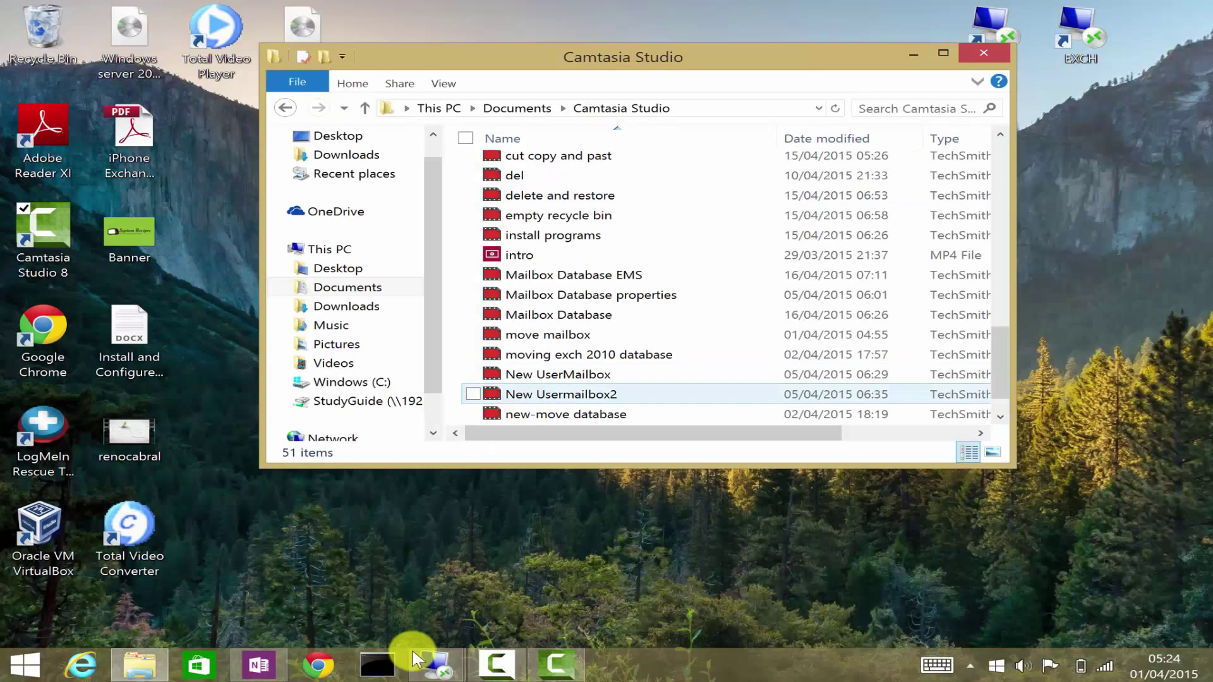
{"action": "mouse_move", "coordinate": [434, 674]}
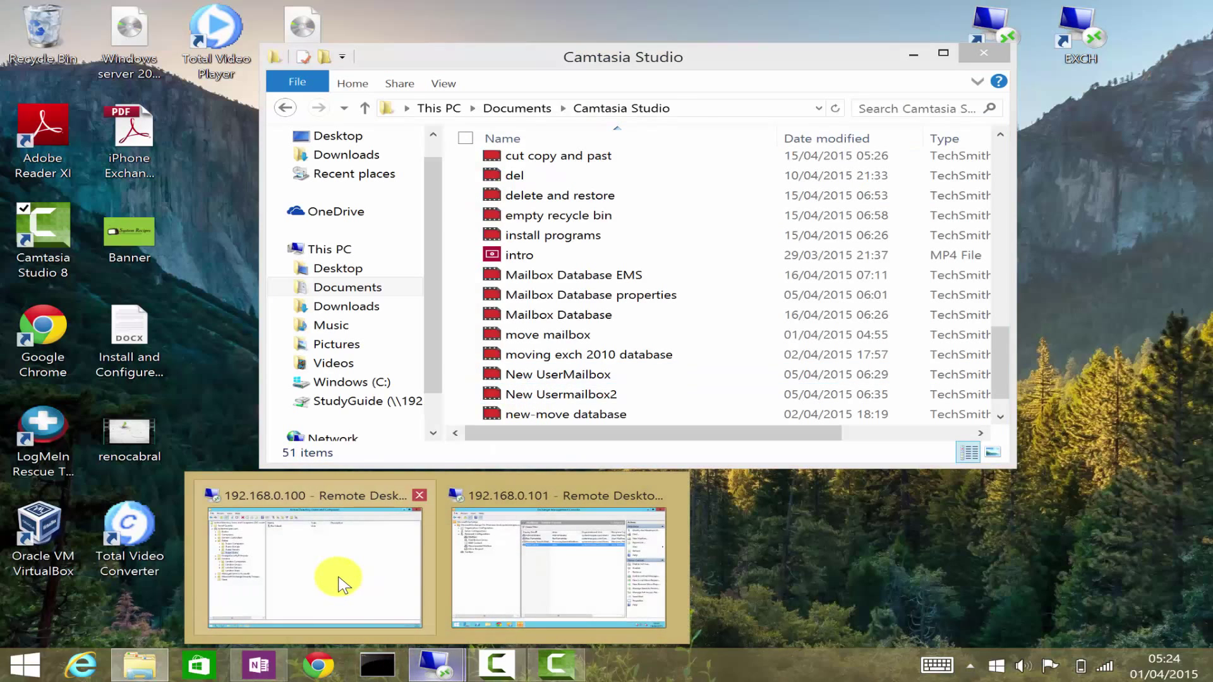
{"action": "left_click", "coordinate": [335, 574]}
{"action": "right_click", "coordinate": [487, 363]}
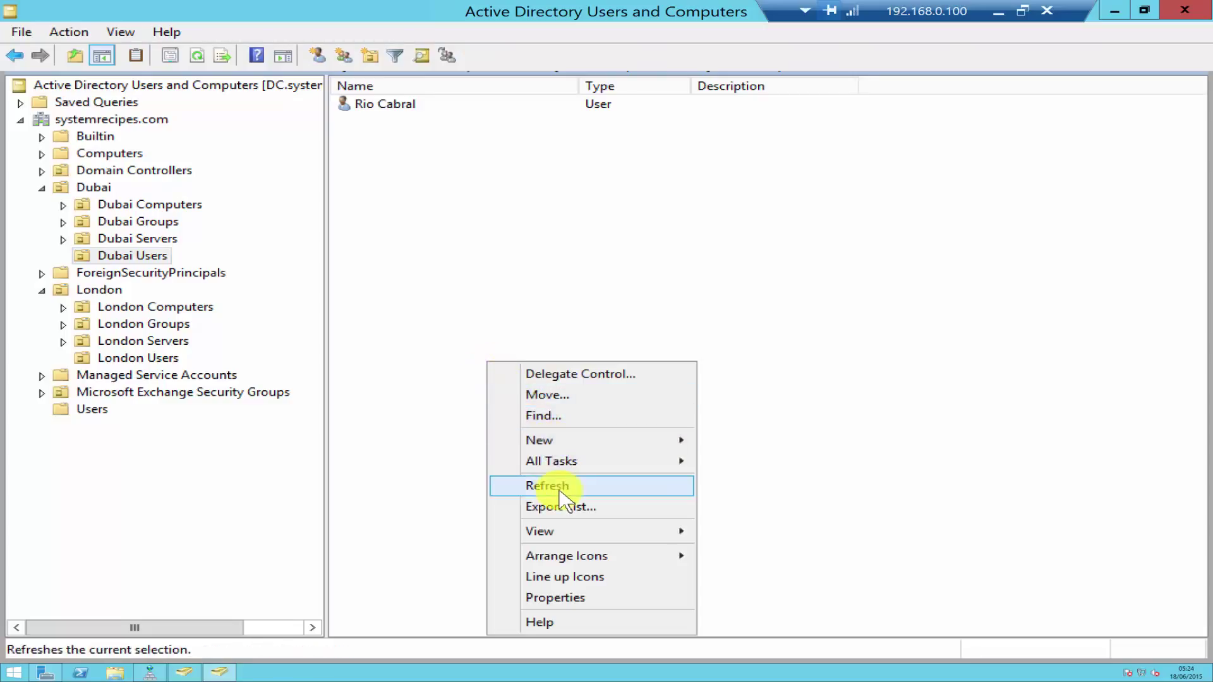
{"action": "left_click", "coordinate": [559, 490]}
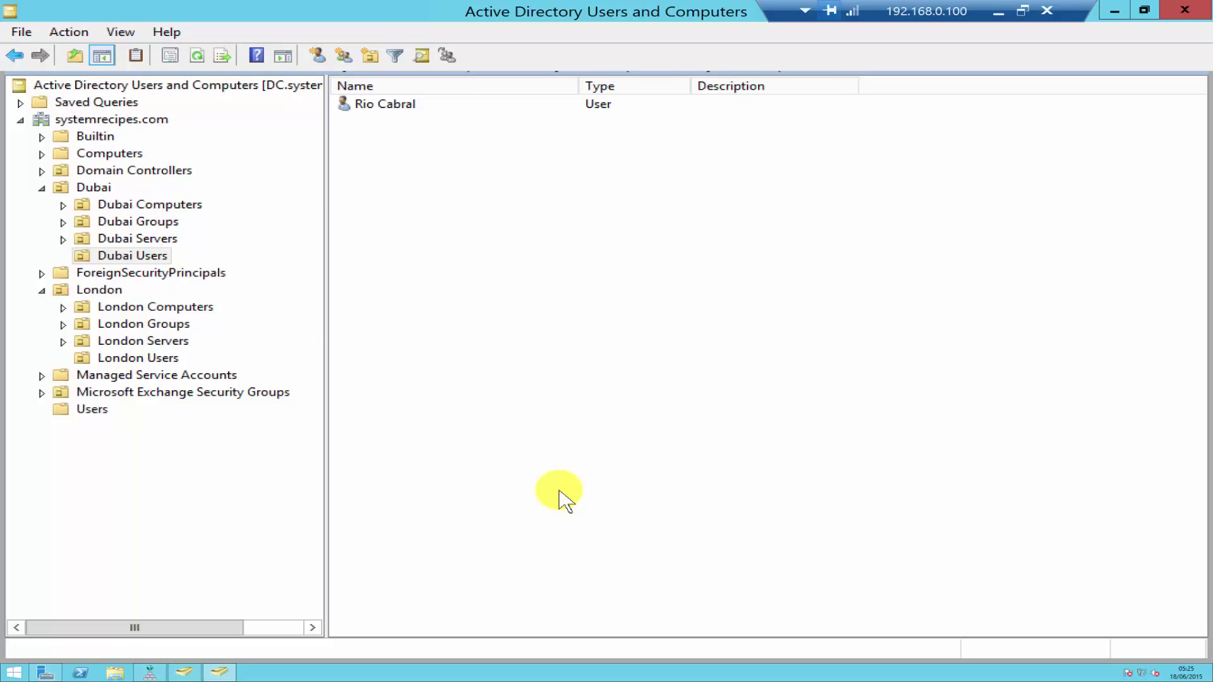
Switch to Exchange Management Console on 192.168.0.101 and request removal of the London user's mailbox, without answering the confirmation.
{"action": "left_click", "coordinate": [998, 10]}
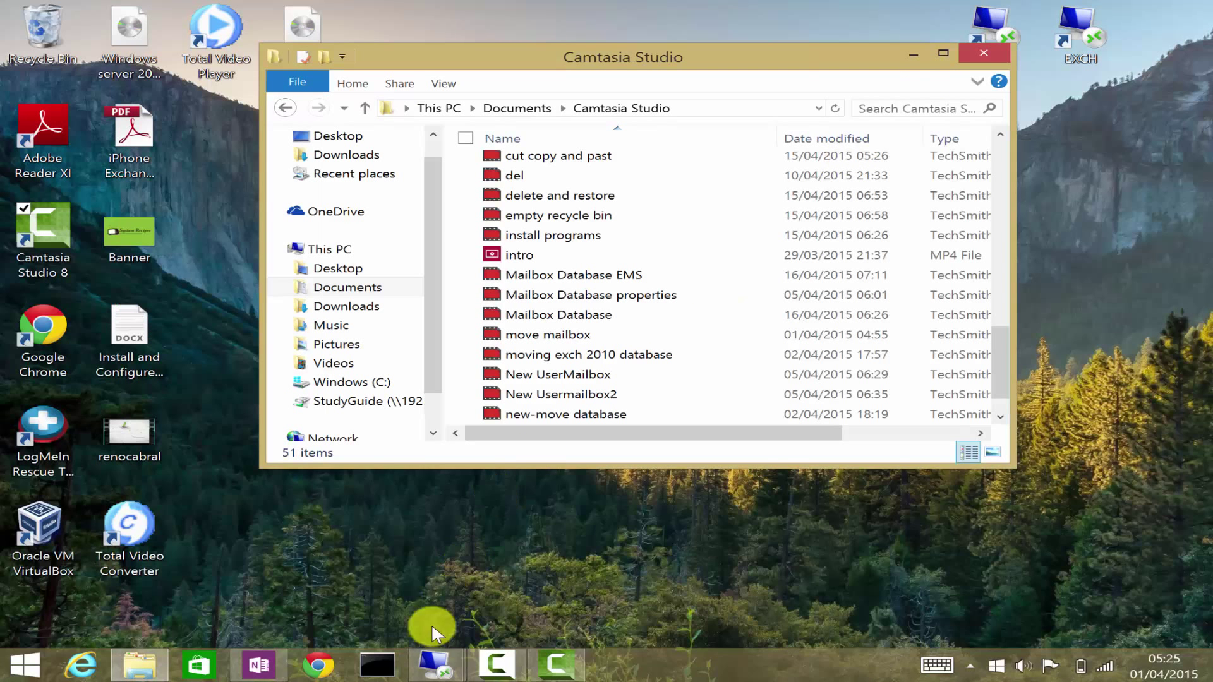
{"action": "mouse_move", "coordinate": [438, 673]}
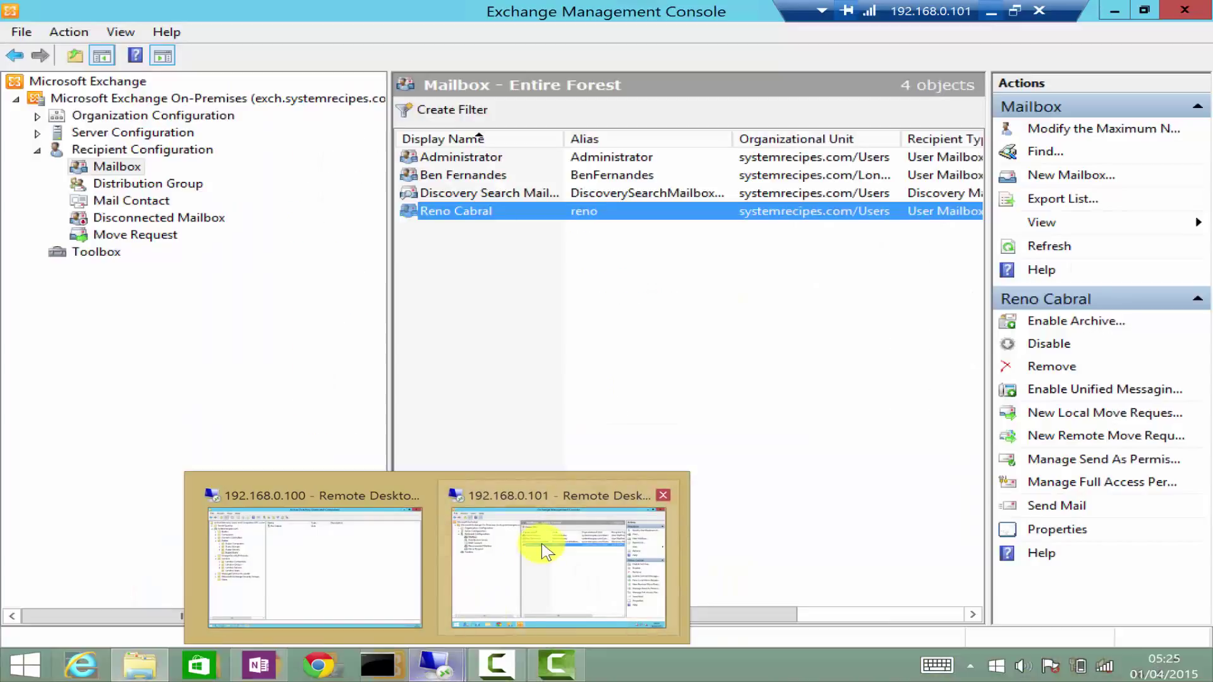
{"action": "left_click", "coordinate": [542, 547]}
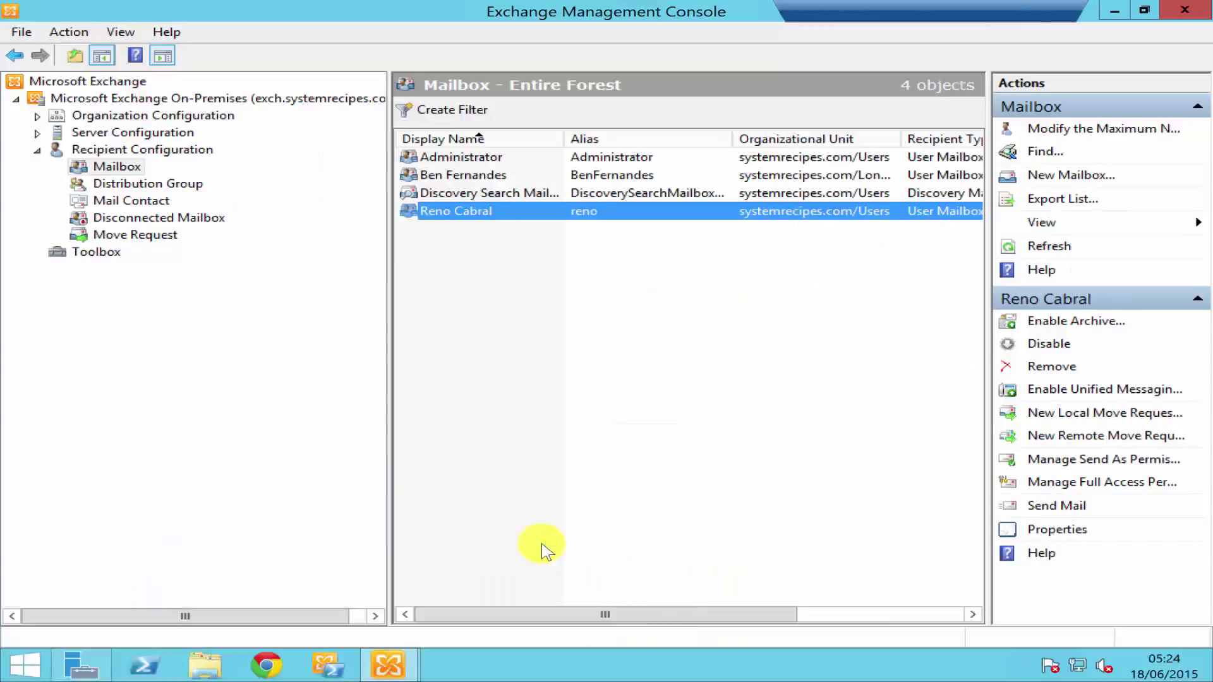
{"action": "left_click", "coordinate": [439, 179]}
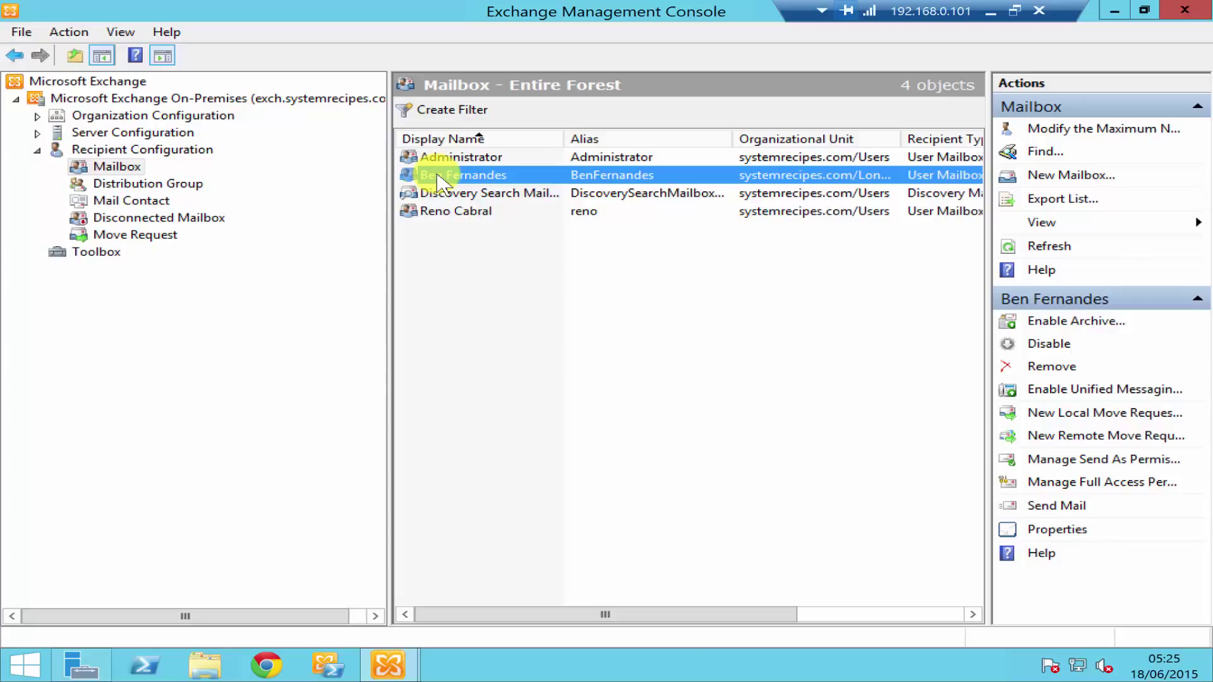
{"action": "right_click", "coordinate": [439, 181]}
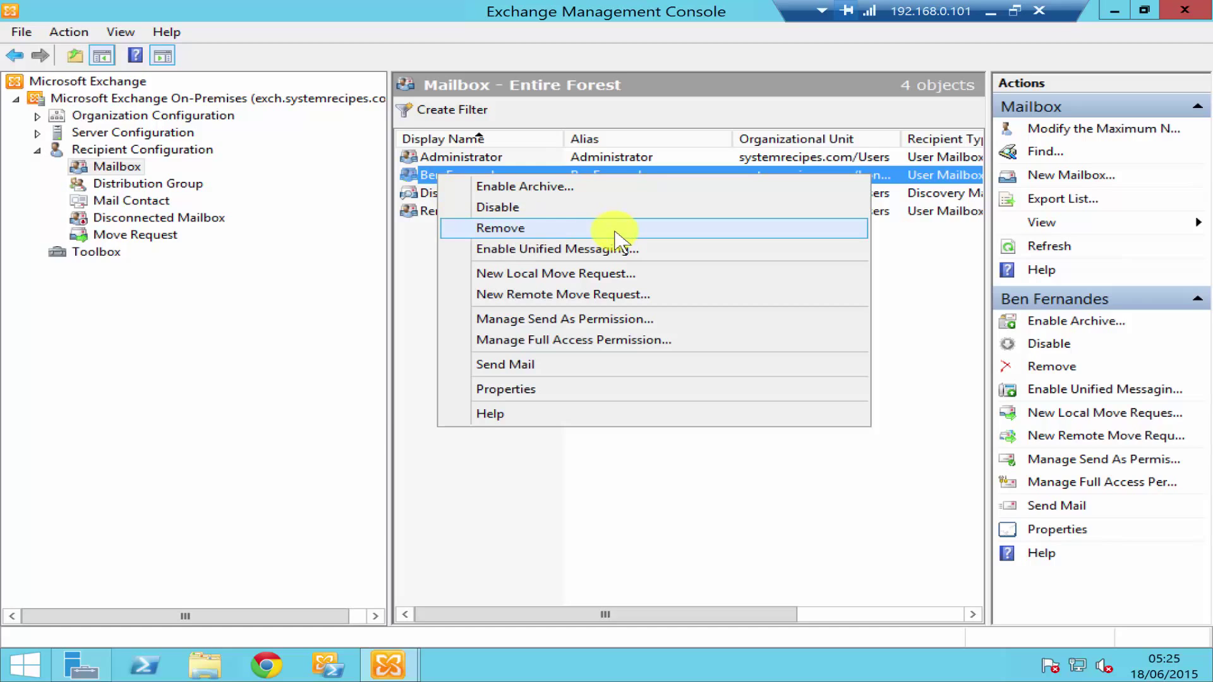
{"action": "left_click", "coordinate": [395, 331]}
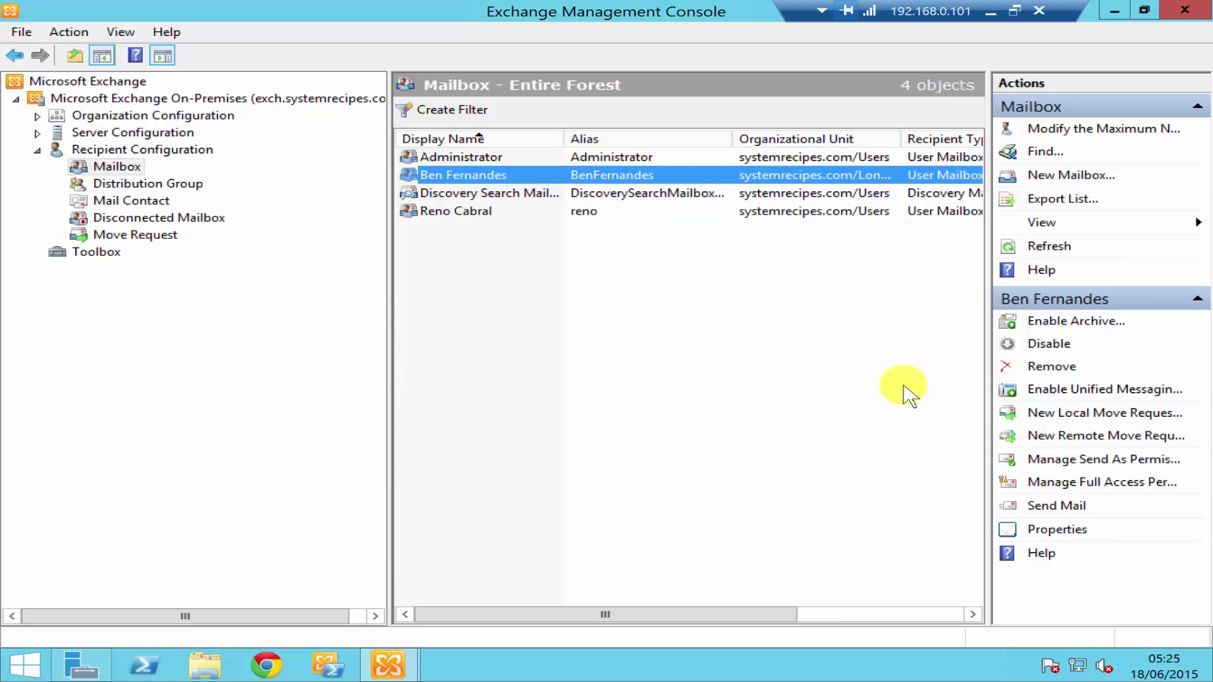
{"action": "left_click", "coordinate": [1055, 373]}
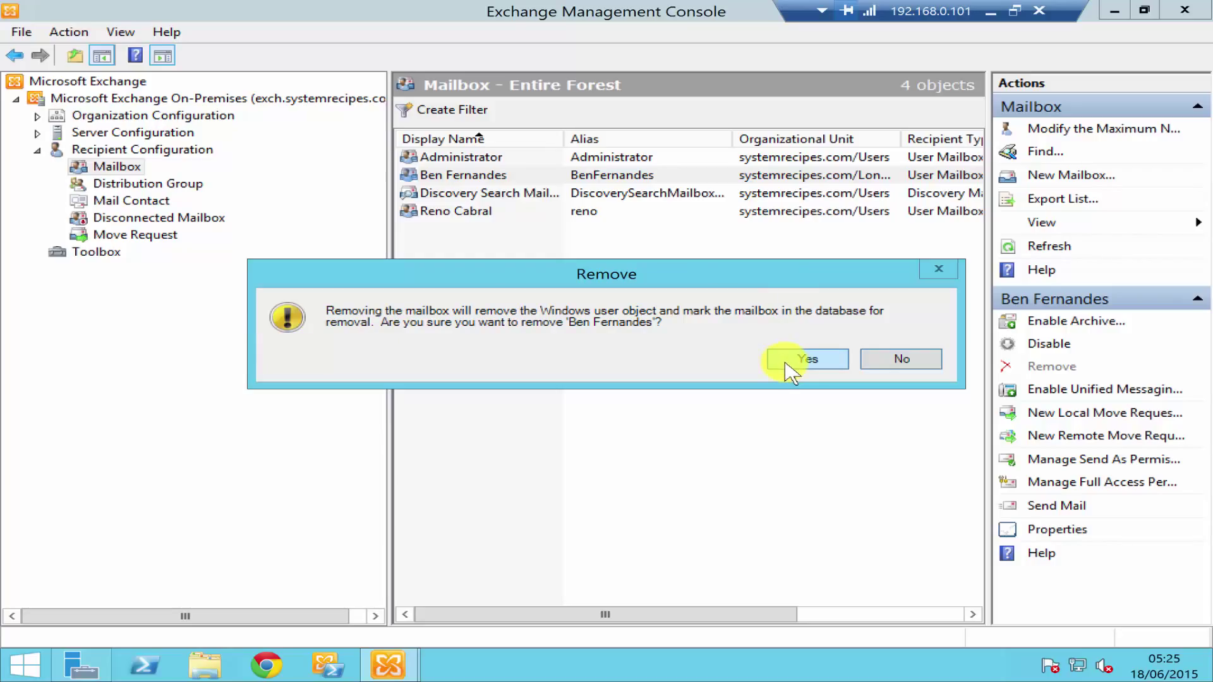
Switch to Active Directory Users and Computers on 192.168.0.100 and check London Users for the mailbox owner's account.
{"action": "left_click", "coordinate": [988, 16]}
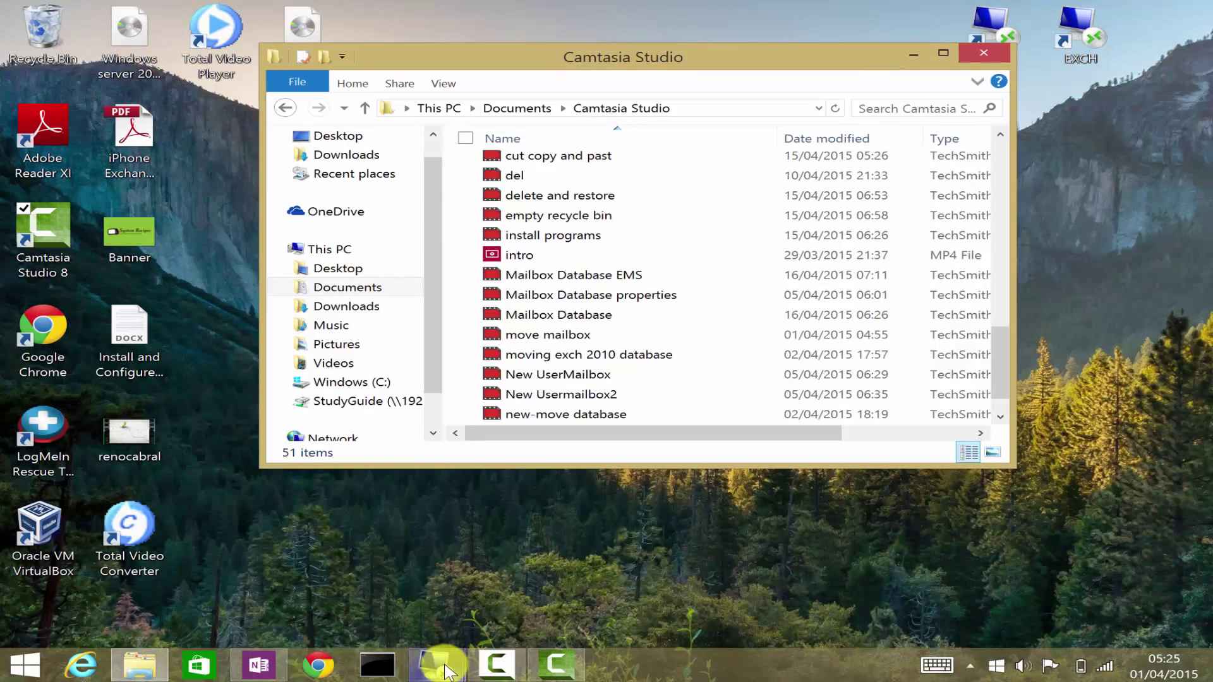
{"action": "mouse_move", "coordinate": [436, 667]}
{"action": "left_click", "coordinate": [366, 576]}
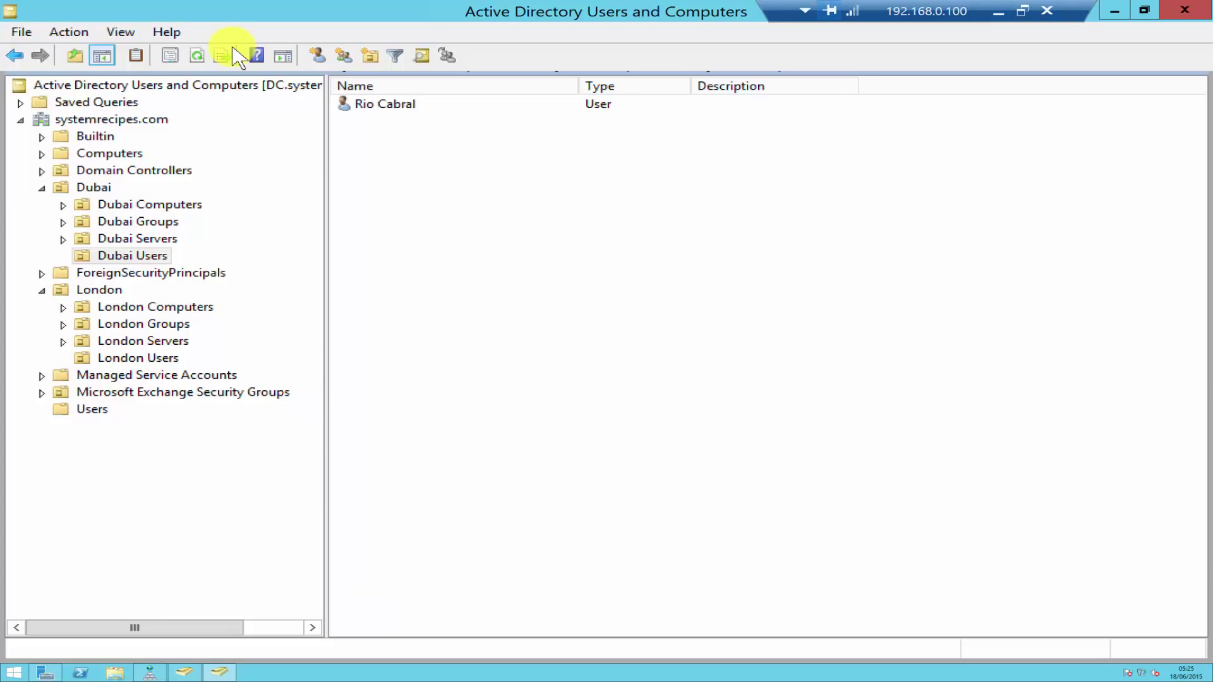
{"action": "left_click", "coordinate": [120, 360]}
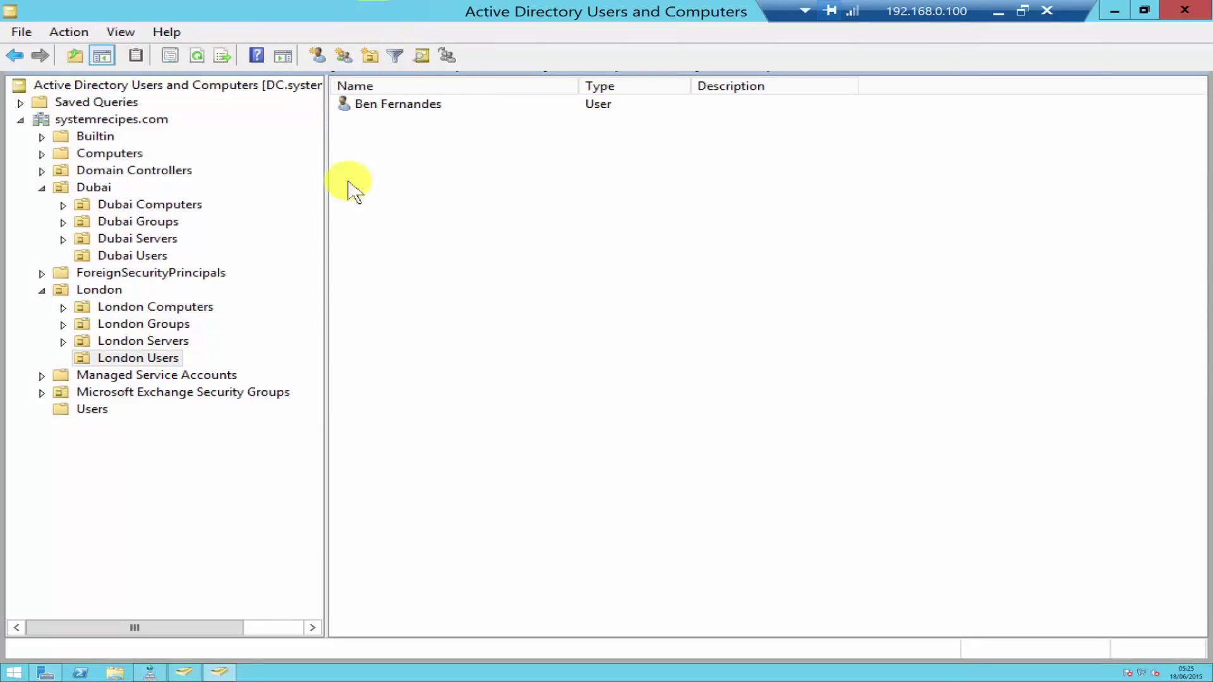
Switch back to Exchange Management Console on 192.168.0.101 and confirm the removal of the London user's mailbox.
{"action": "left_click", "coordinate": [997, 13]}
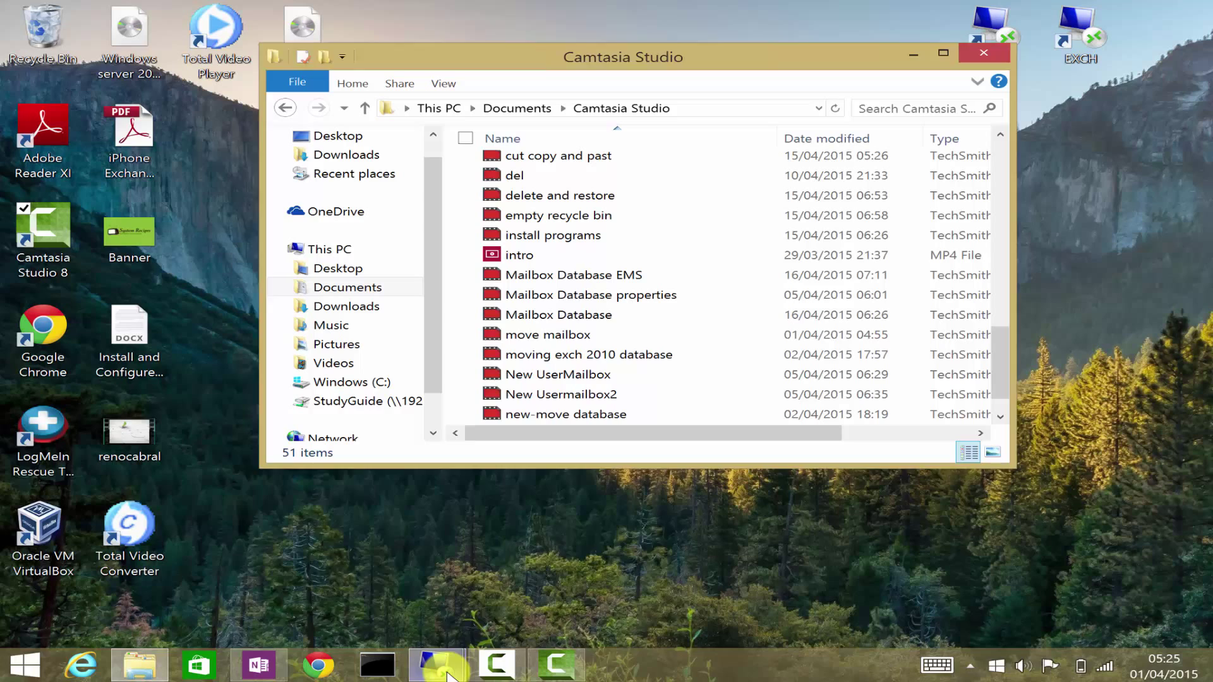
{"action": "mouse_move", "coordinate": [436, 663]}
{"action": "left_click", "coordinate": [548, 585]}
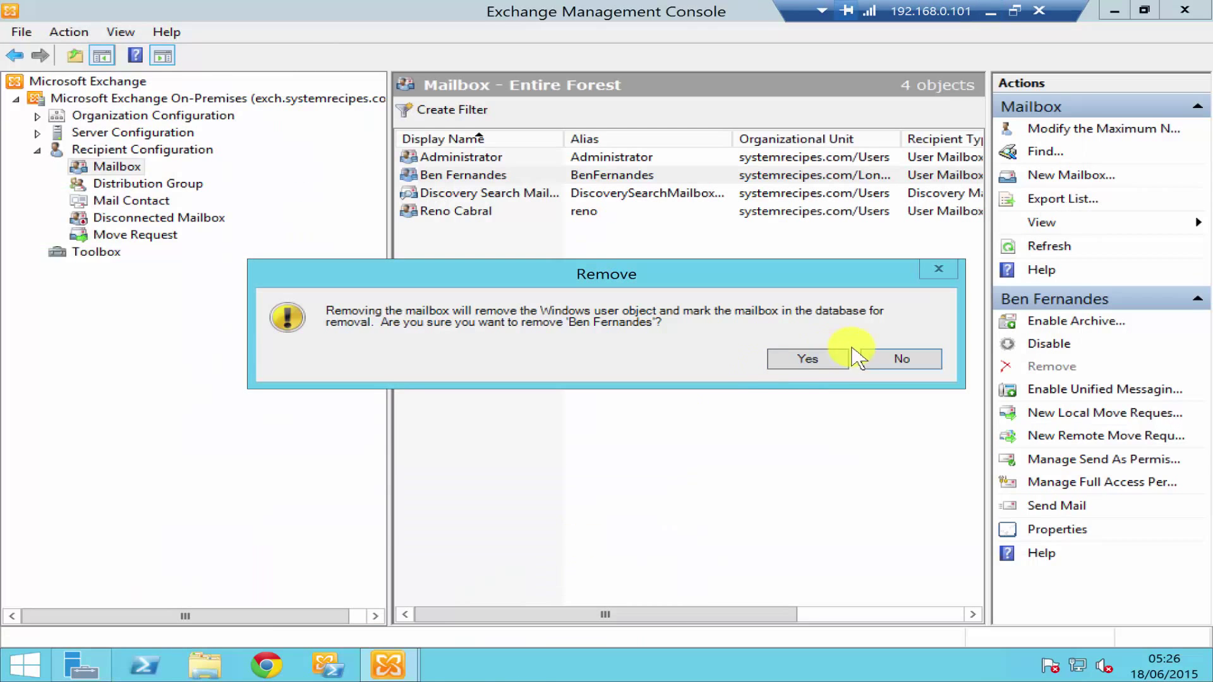
{"action": "left_click", "coordinate": [827, 366]}
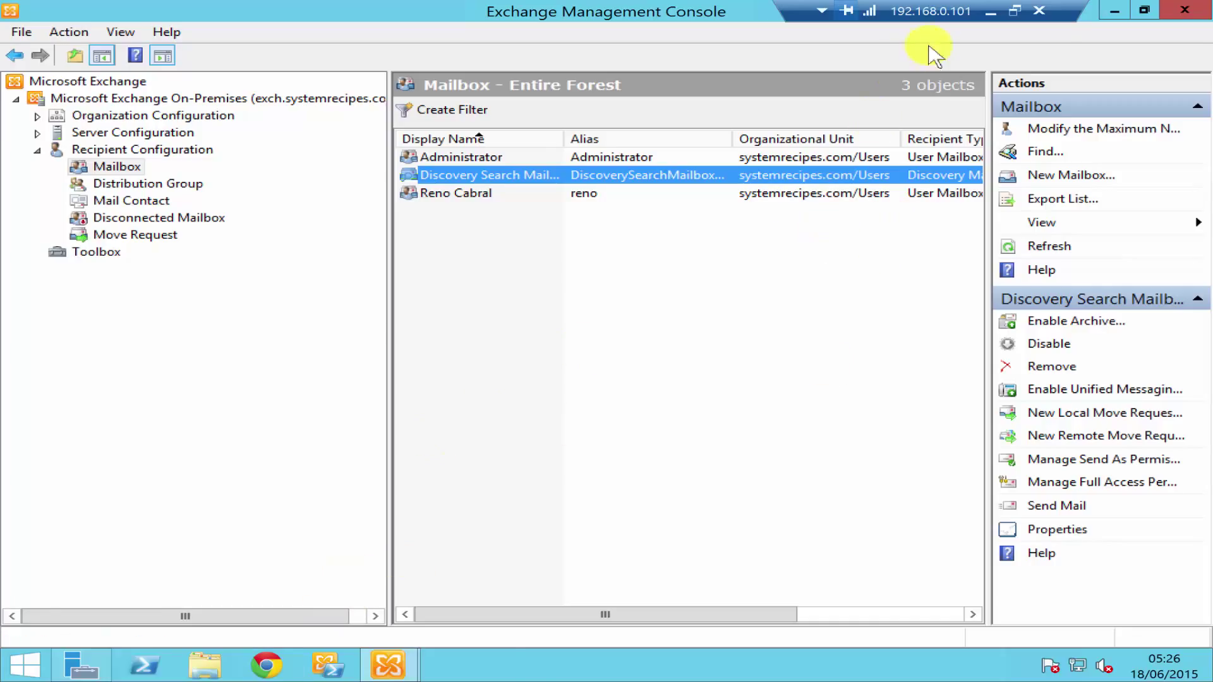
Switch to Active Directory Users and Computers on 192.168.0.100 and refresh London Users to check the removed mailbox's user account.
{"action": "left_click", "coordinate": [991, 11]}
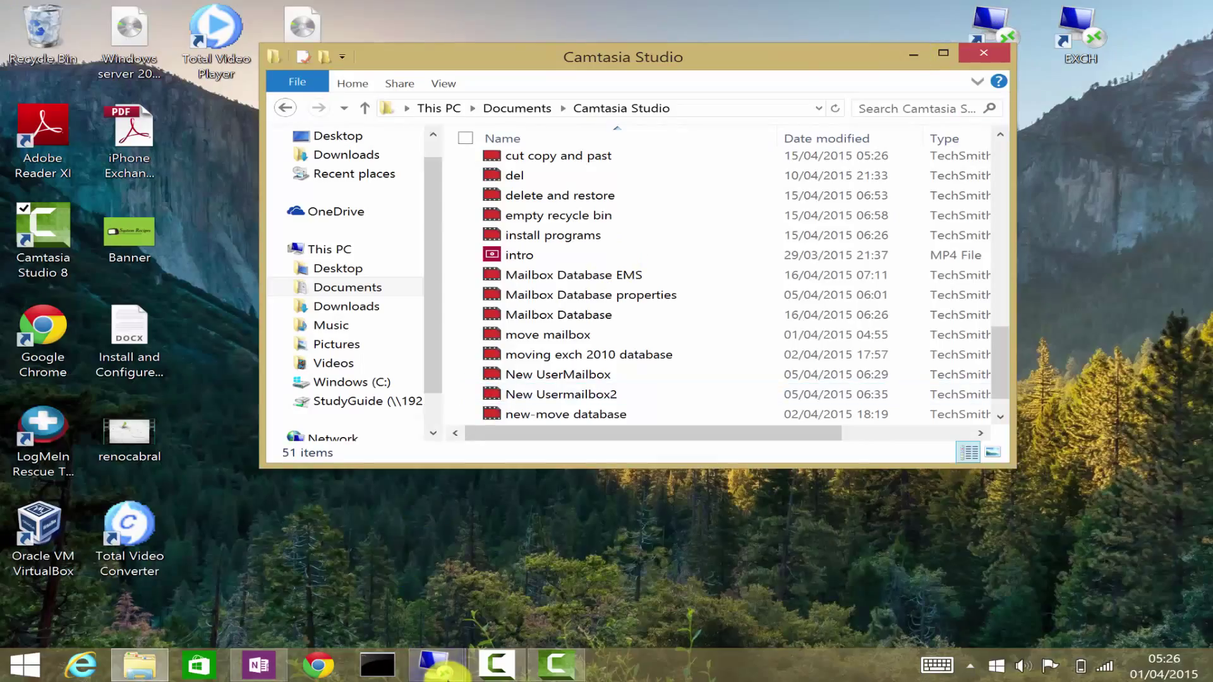
{"action": "left_click", "coordinate": [436, 664]}
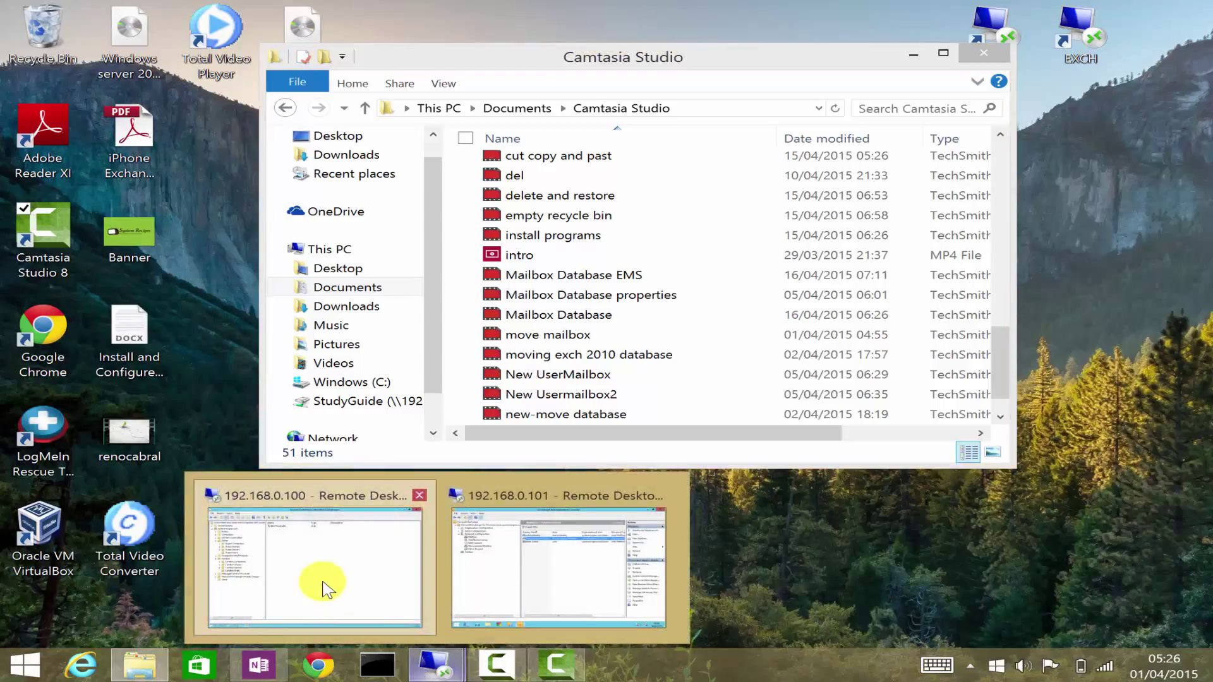
{"action": "left_click", "coordinate": [323, 581]}
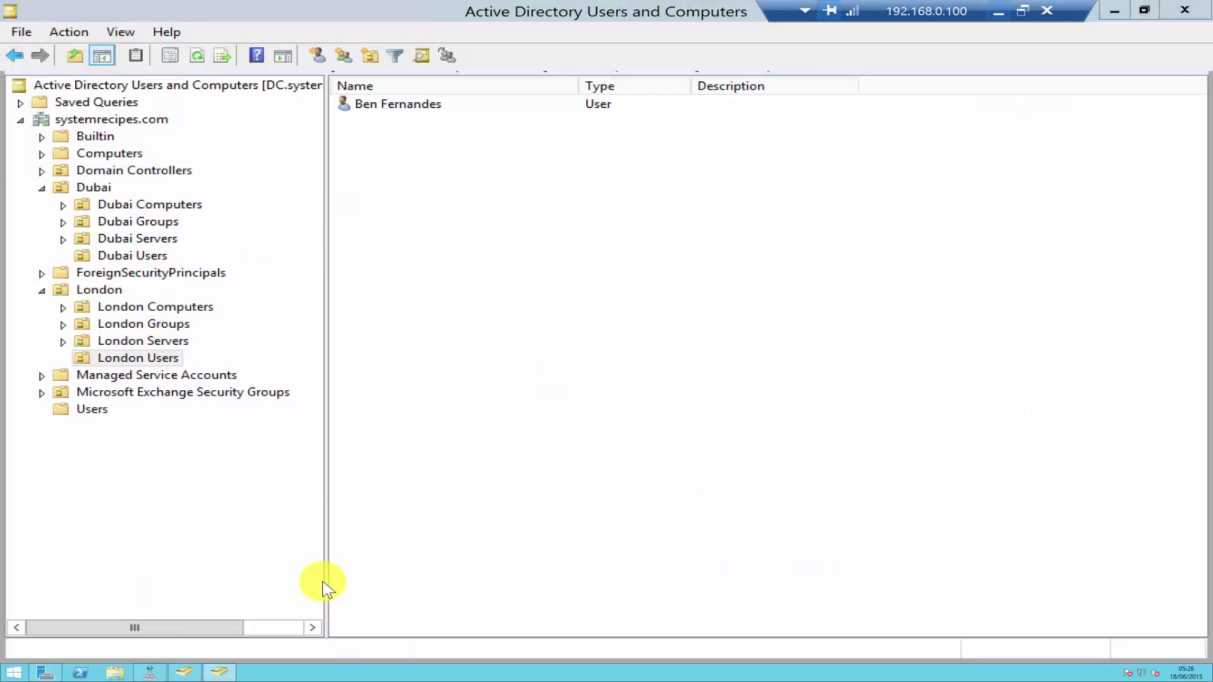
{"action": "right_click", "coordinate": [589, 378]}
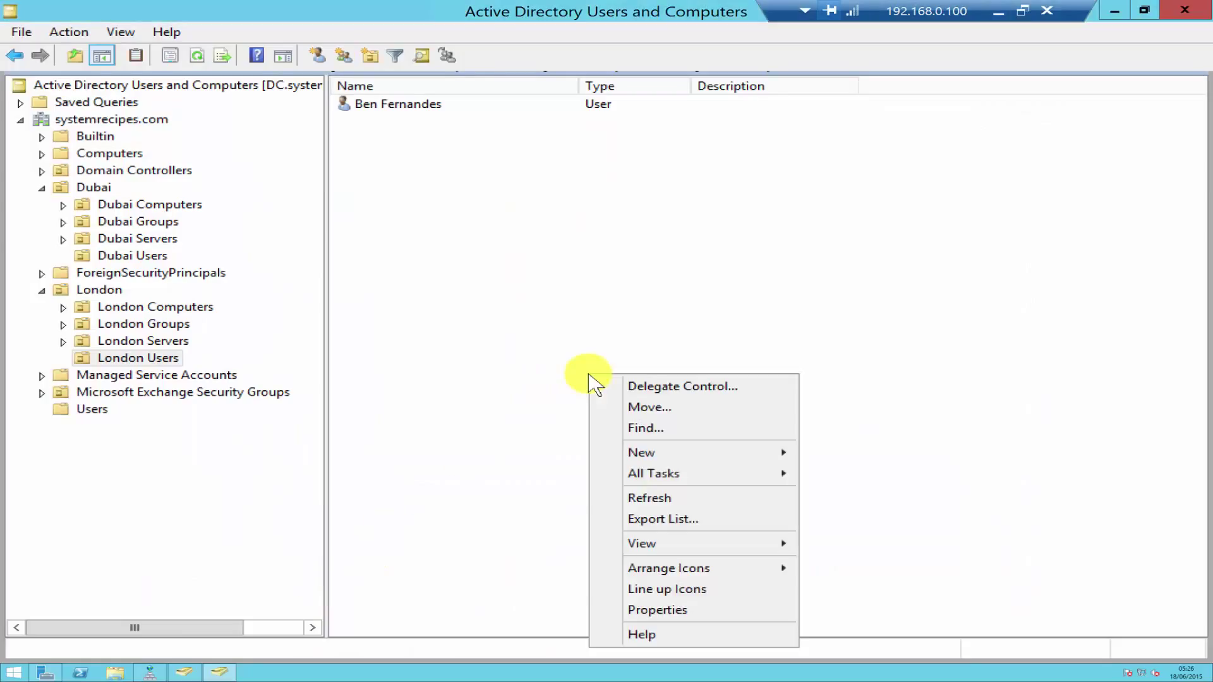
{"action": "left_click", "coordinate": [639, 498]}
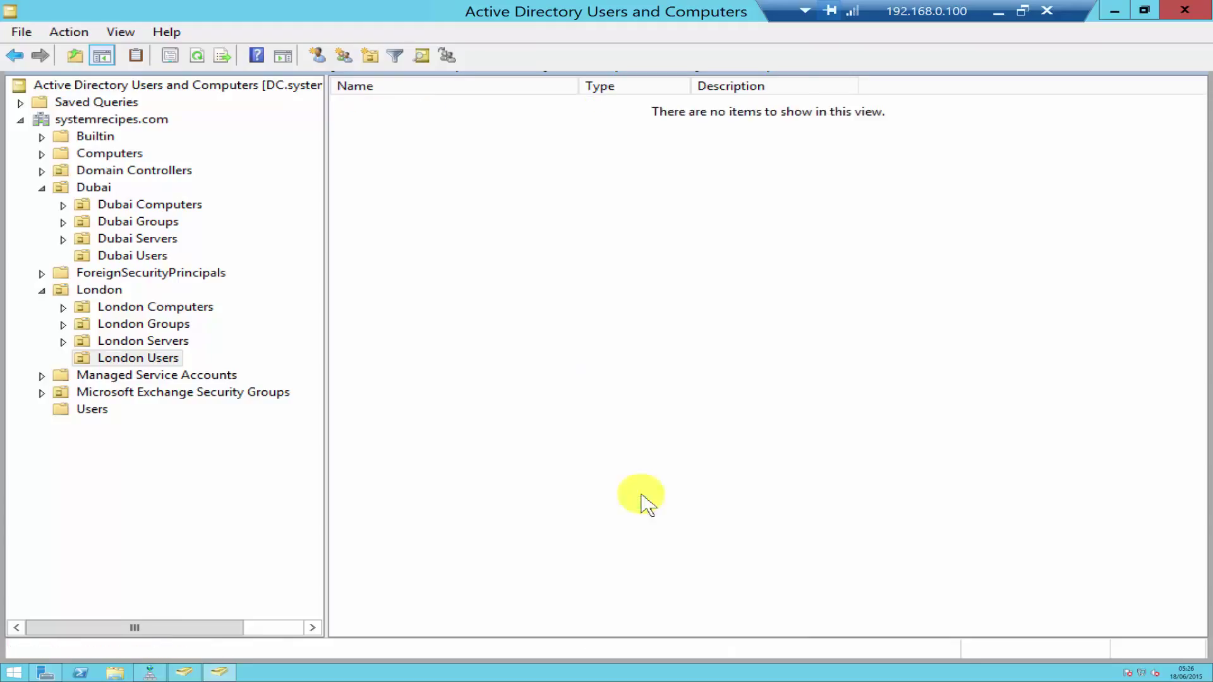
{"action": "right_click", "coordinate": [452, 305]}
{"action": "left_click", "coordinate": [491, 280]}
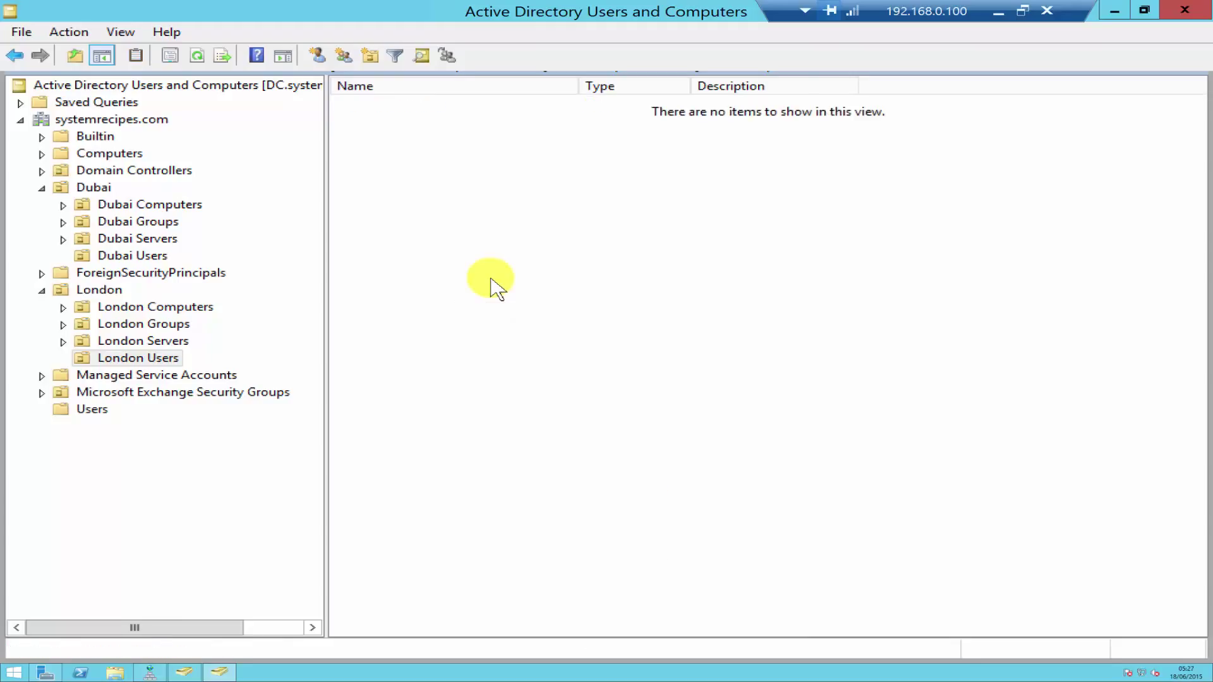